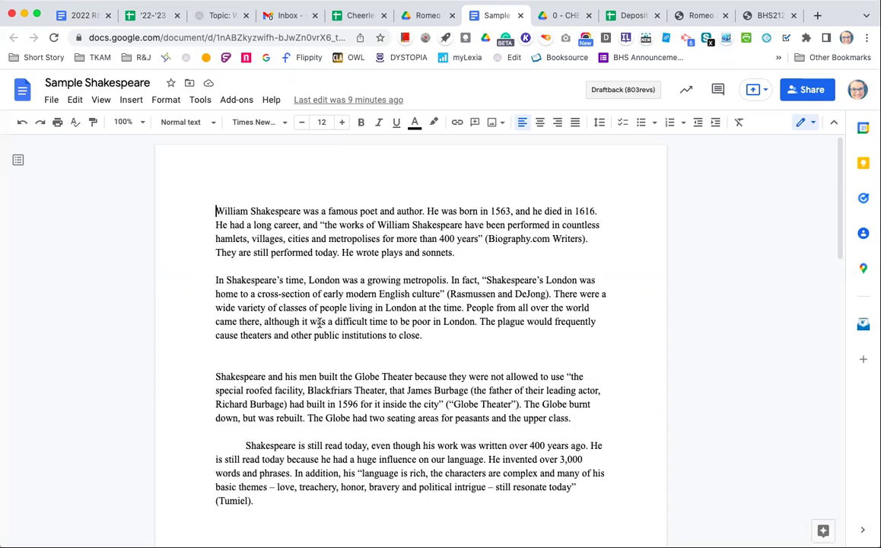
Step: Tab-indent the first three paragraphs and delete the blank lines separating all four paragraphs
key("Tab")
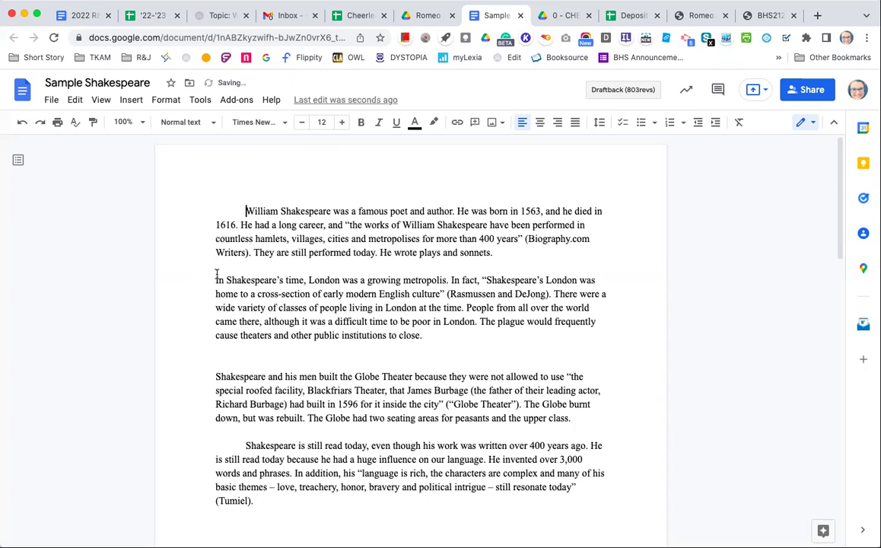
left_click(206, 278)
key("BackSpace")
key("Tab")
key("BackSpace")
key("BackSpace")
key("Tab")
left_click(225, 391)
key("BackSpace")
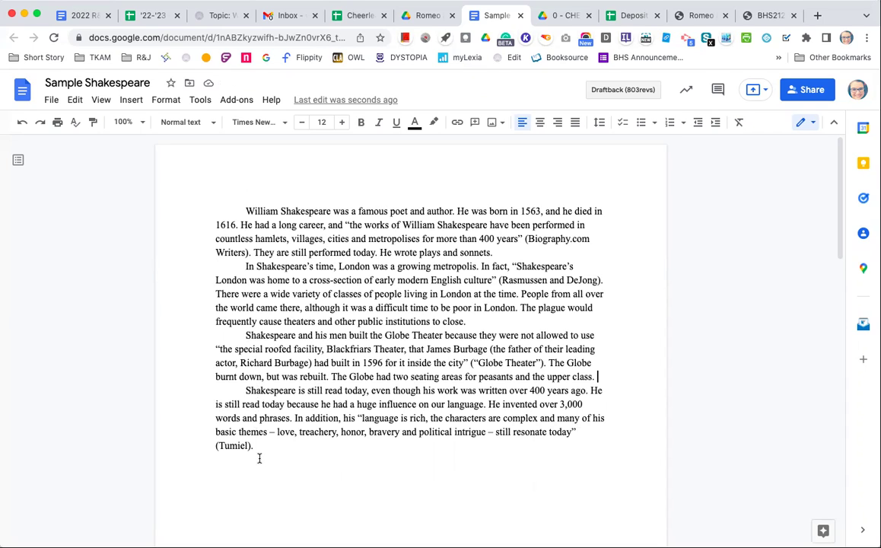
Step: Add heading lines at the top: student's name, teacher's name, English 1, 7 April 2022, then a blank line
left_click(196, 215)
key("Return")
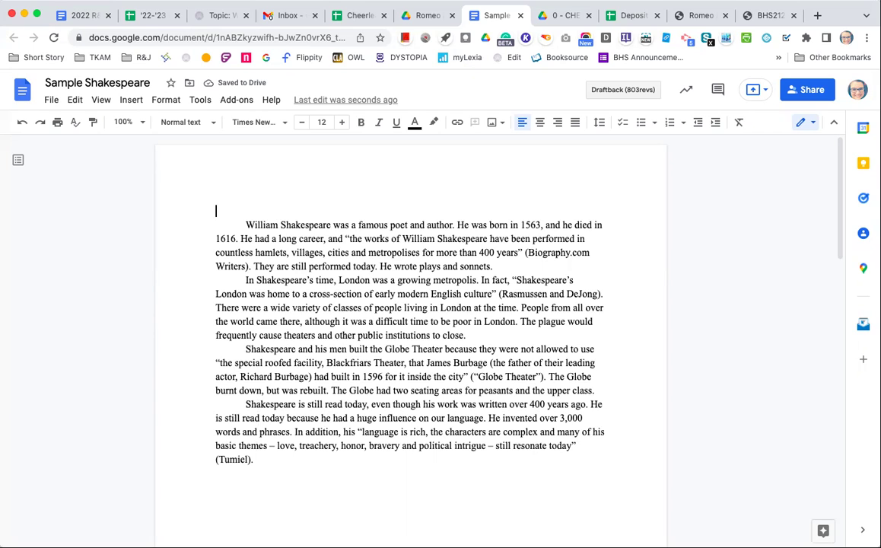
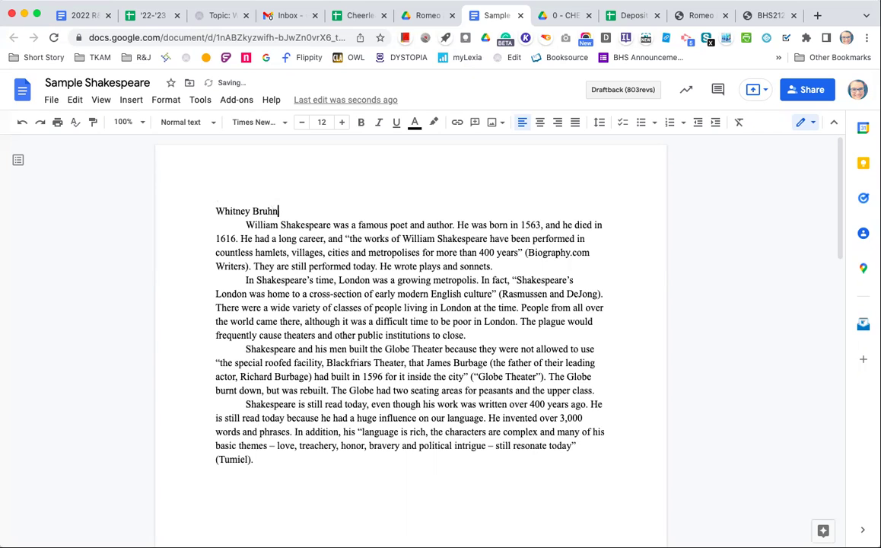
key("Return")
type("Ms. Bruhn")
key("Return")
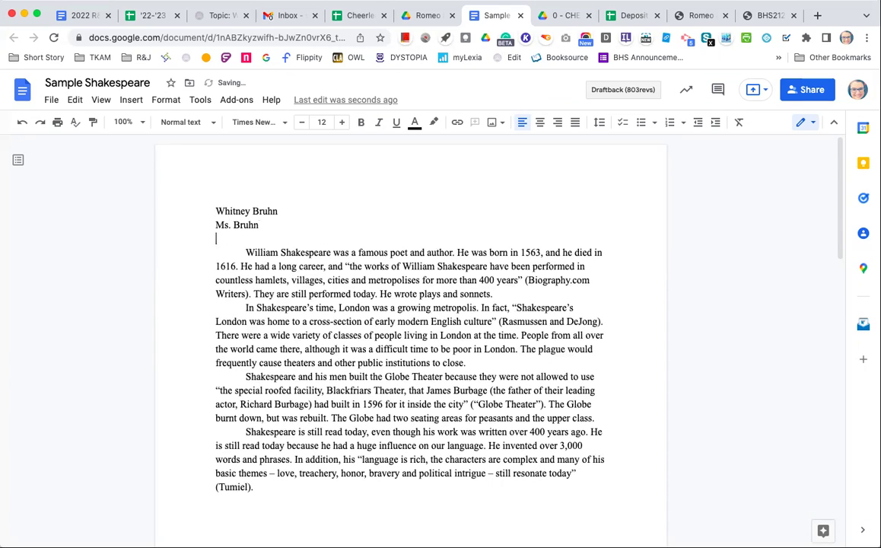
type("English 1")
key("Return")
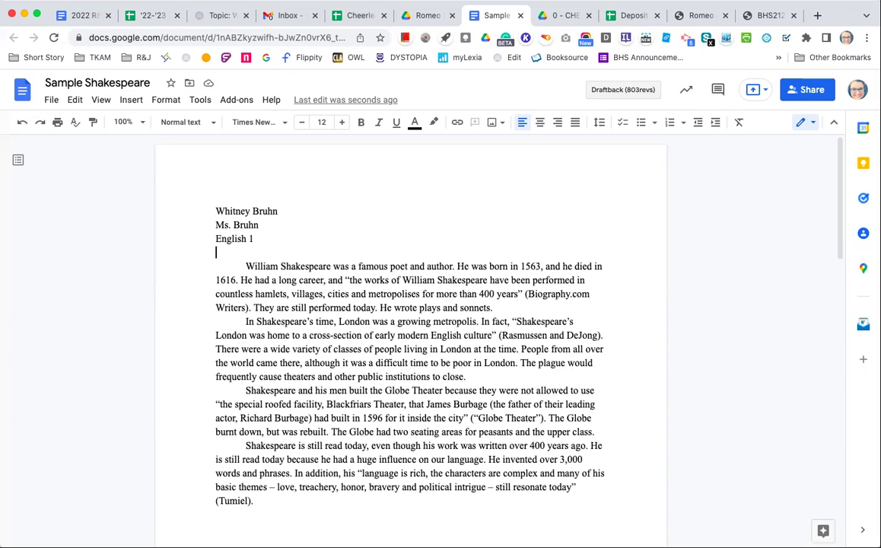
type("7 April")
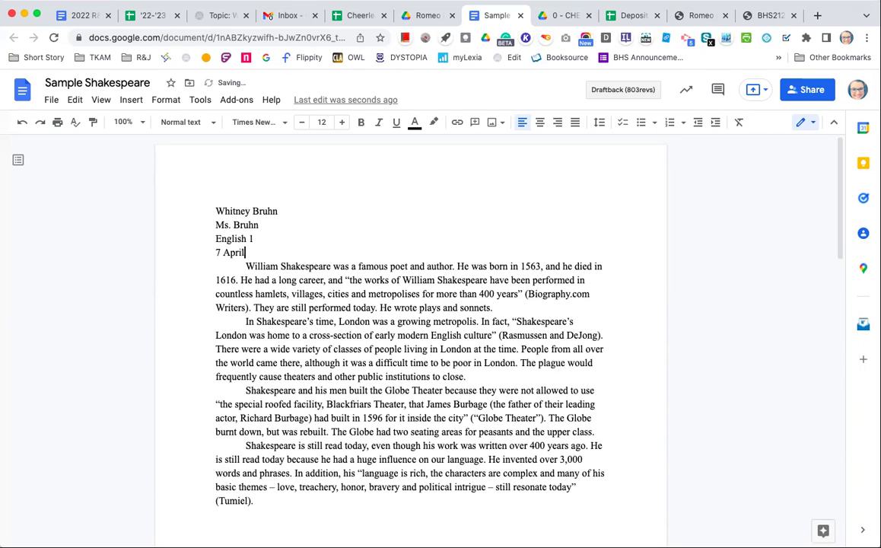
type(" 2022")
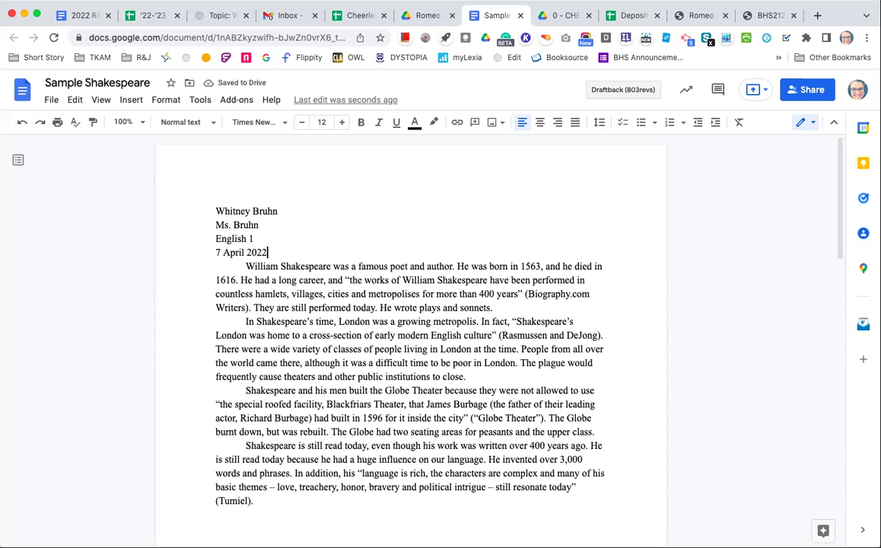
key("Return")
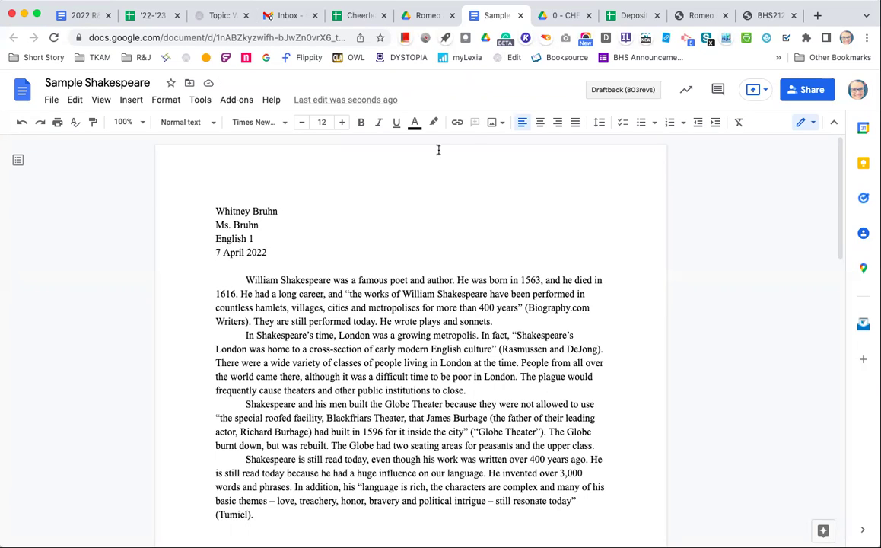
Step: Center-align the line below the date and enter the title 'William Shakespeare's Life and Influence'
left_click(542, 123)
type("William Shakes")
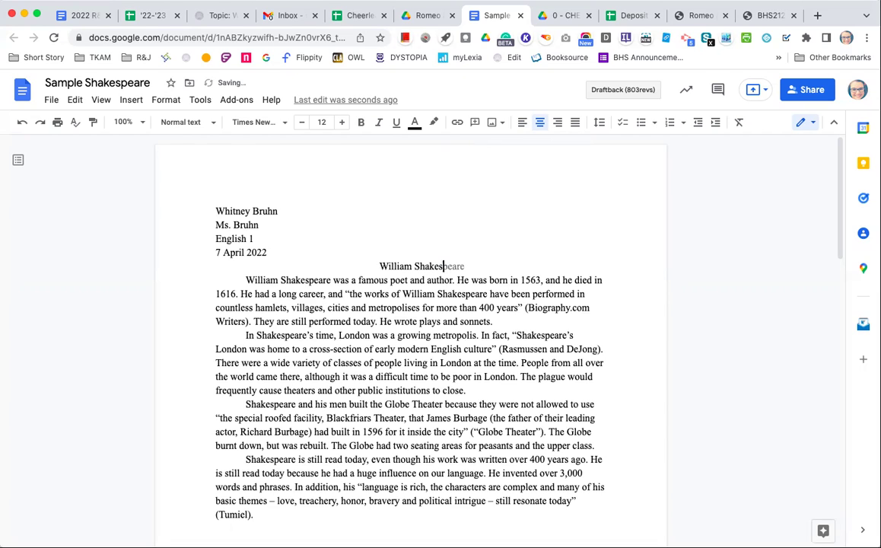
type("peare's Life an")
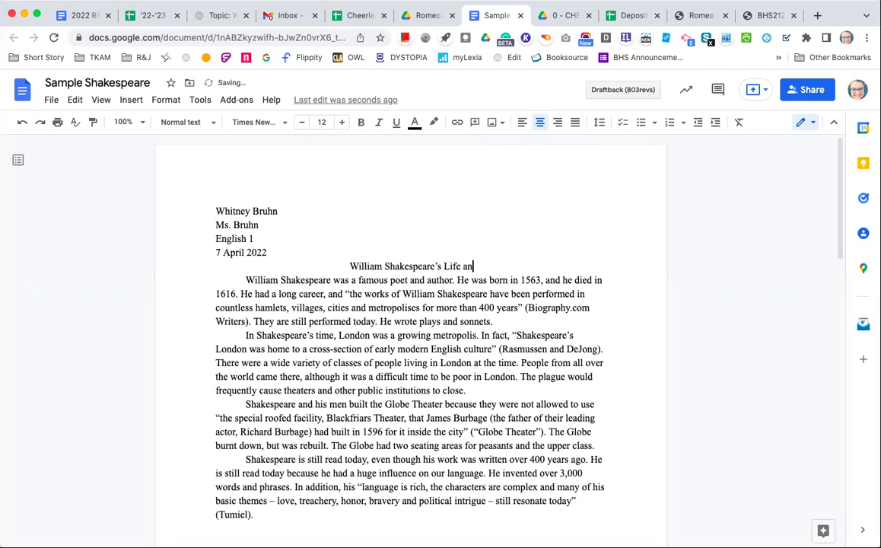
type("d Influence")
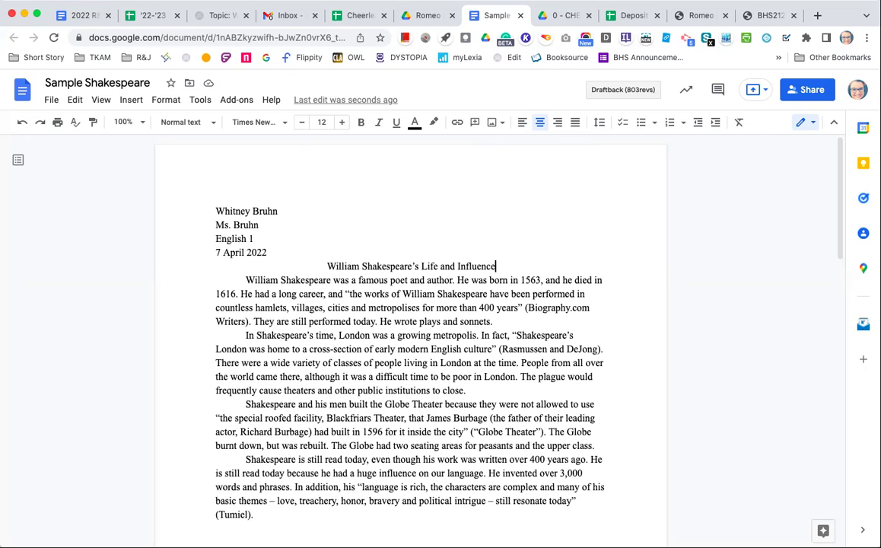
Step: Select all the text and apply Double line spacing, then deselect
key("super+a")
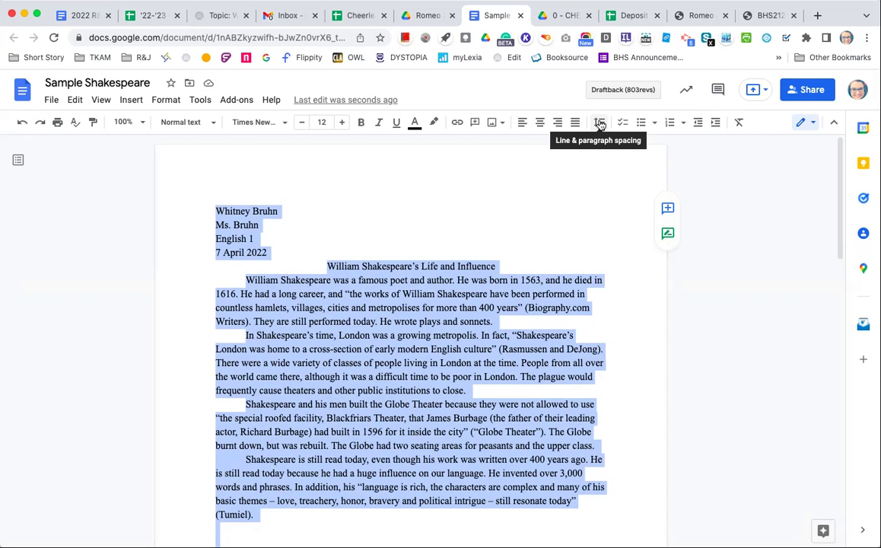
left_click(601, 123)
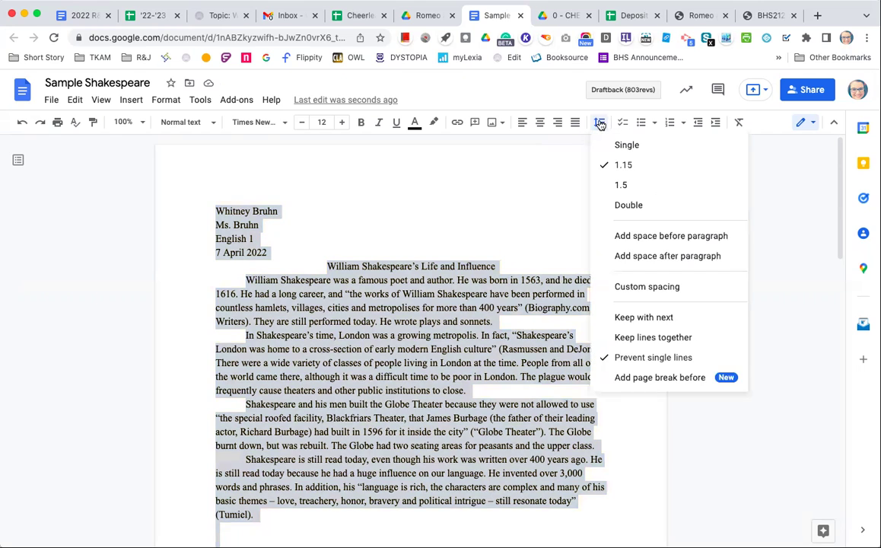
left_click(615, 206)
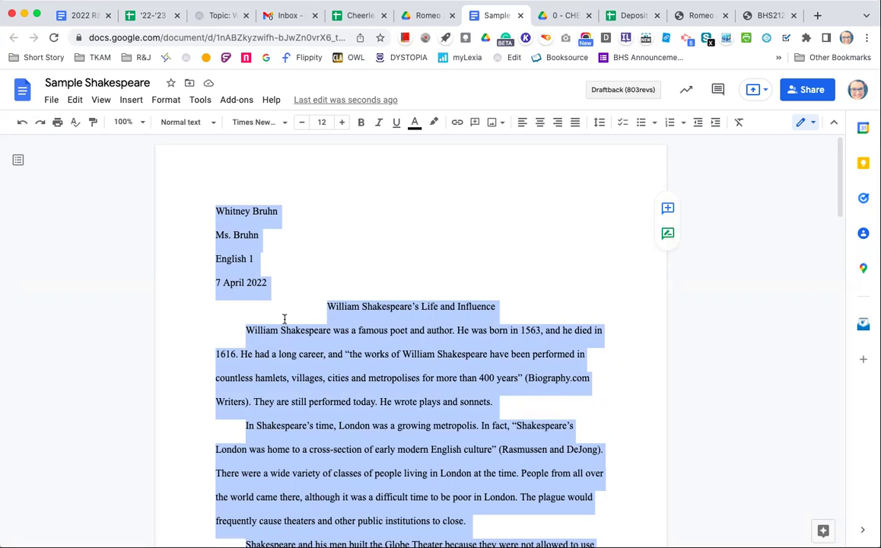
left_click(380, 288)
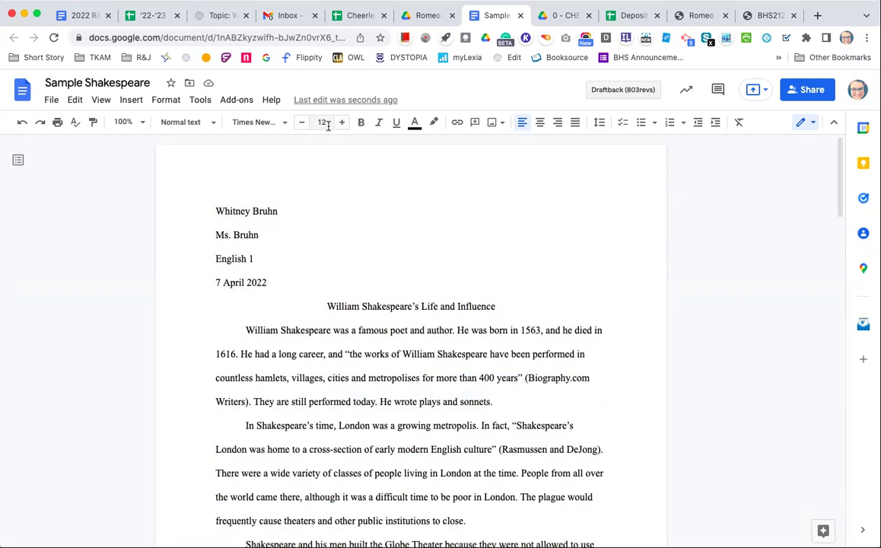
left_click(246, 123)
left_click(160, 210)
scroll(245, 311, "down", 3)
scroll(245, 311, "down", 7)
scroll(245, 311, "up", 4)
scroll(245, 311, "up", 9)
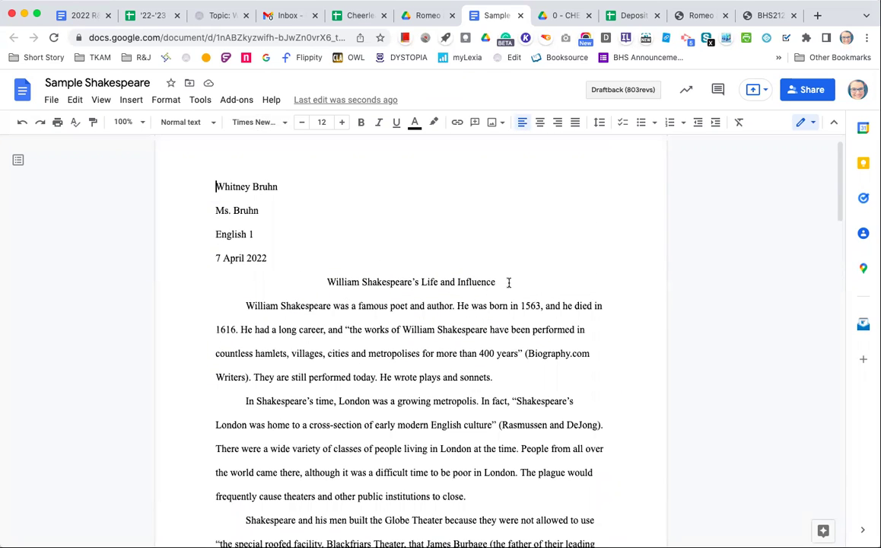
left_click_drag(509, 283, 317, 277)
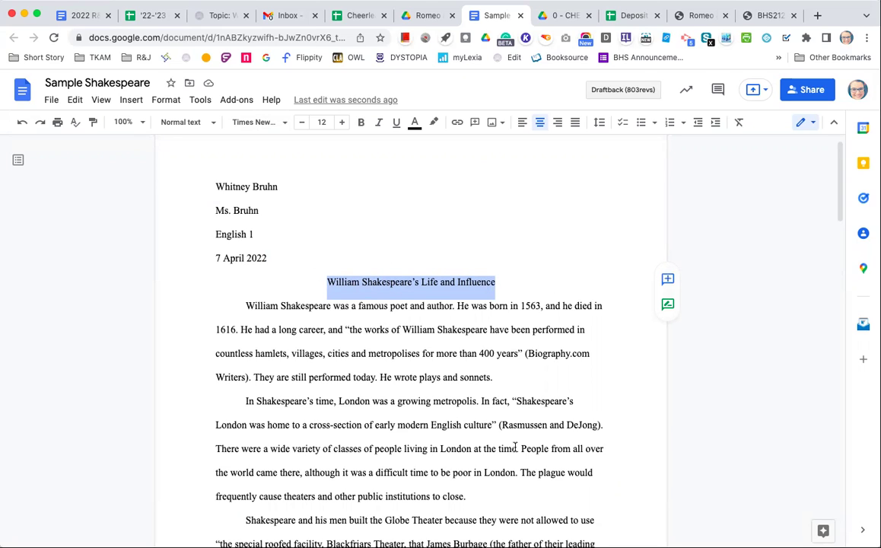
left_click(510, 309)
left_click(496, 377)
key("Return")
key("Return")
key("Return")
key("Return")
key("Return")
key("Return")
key("BackSpace")
key("BackSpace")
key("BackSpace")
key("BackSpace")
key("BackSpace")
key("BackSpace")
key("BackSpace")
scroll(411, 342, "up", 3)
scroll(320, 414, "up", 2)
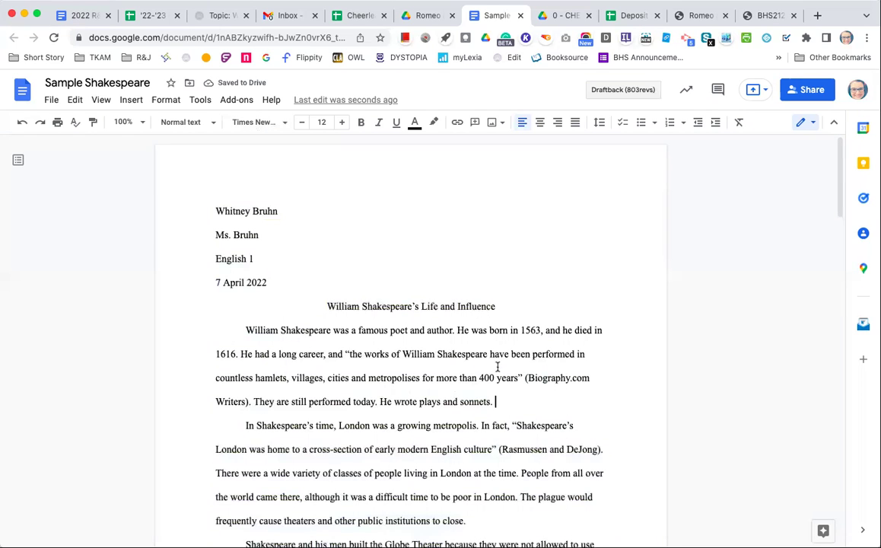